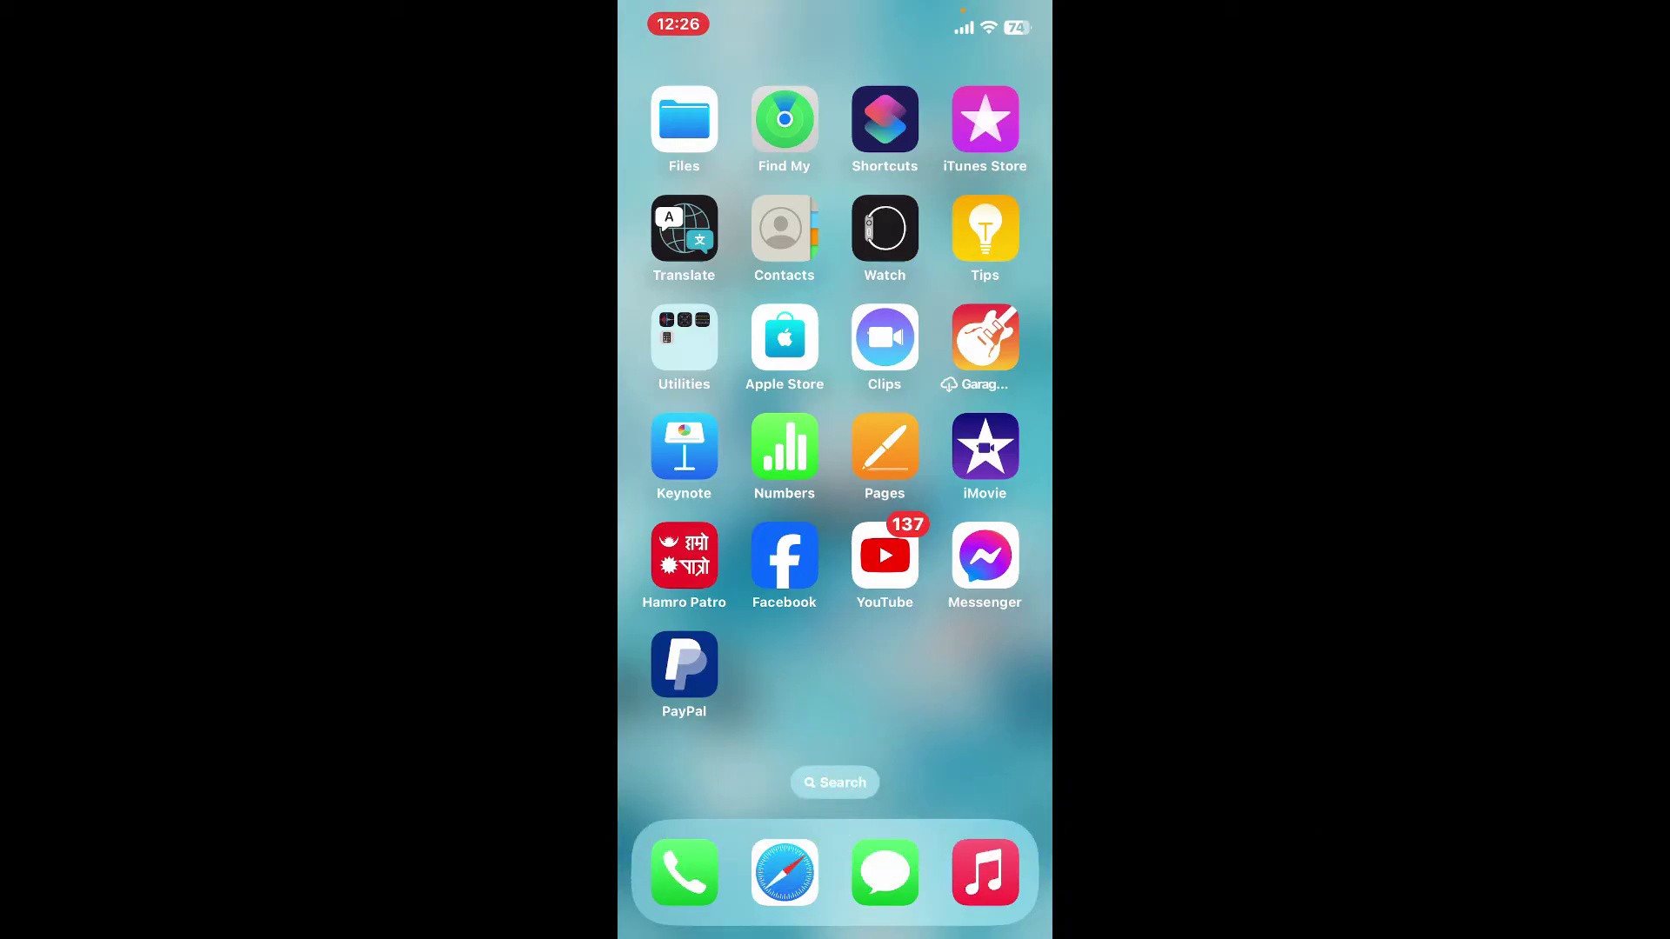
Swipe to the next Home Screen page of apps, where Filmora is.
drag(940, 457, 706, 457)
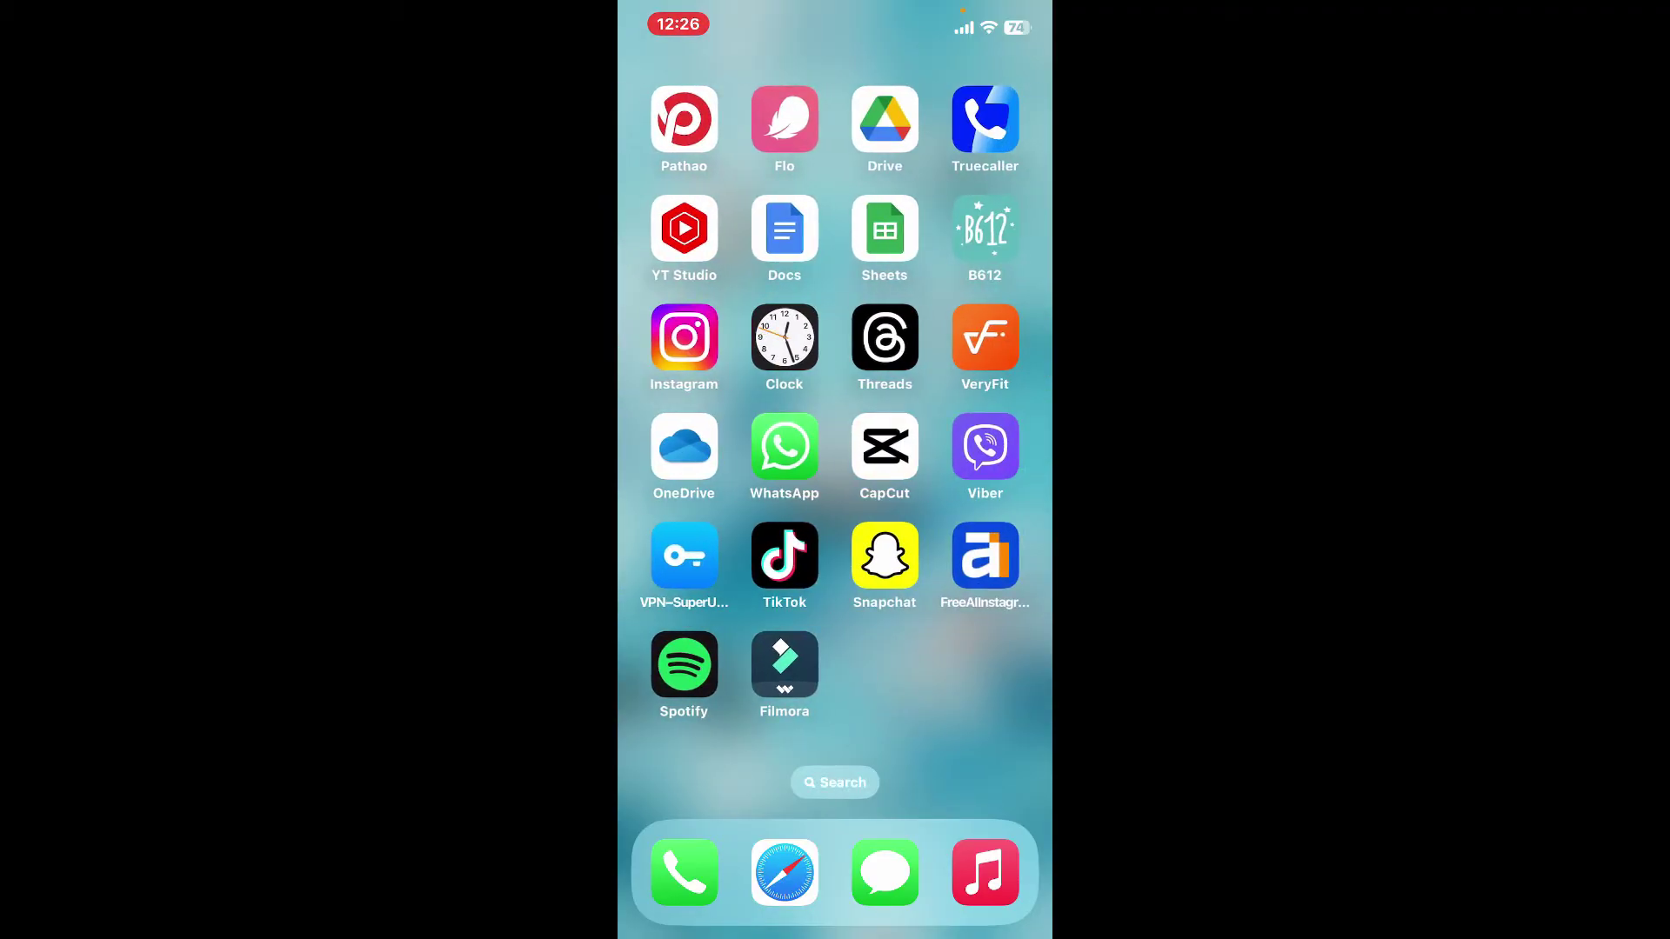
Launch Filmora and start a new video project for the pug clip.
click(785, 666)
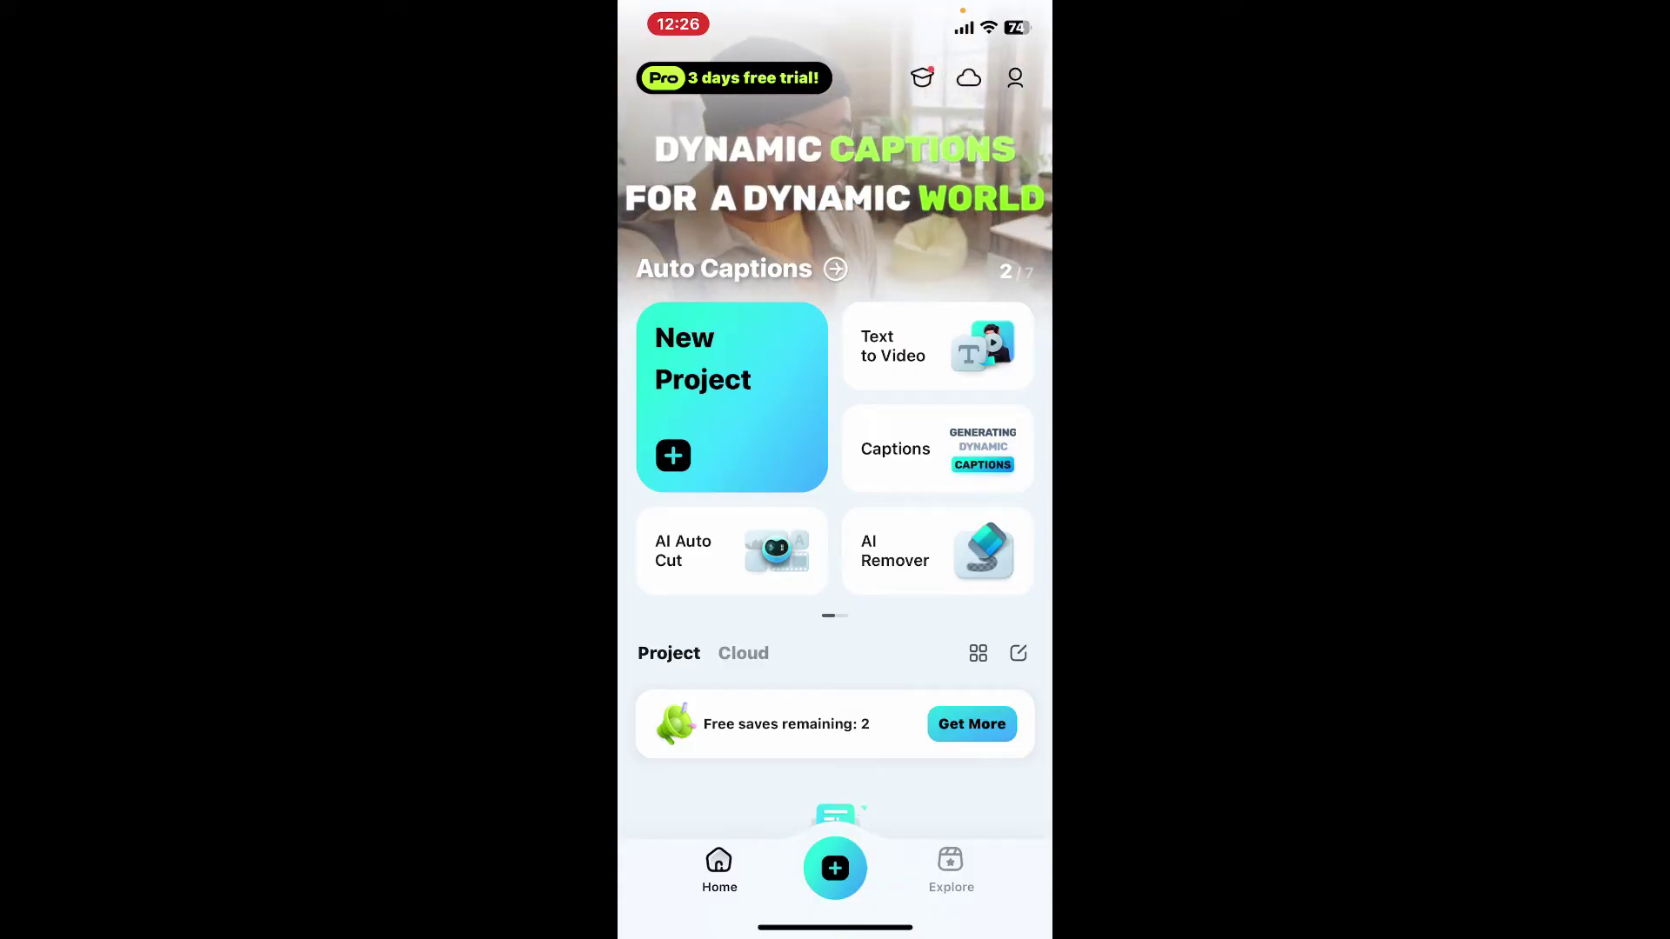
click(731, 398)
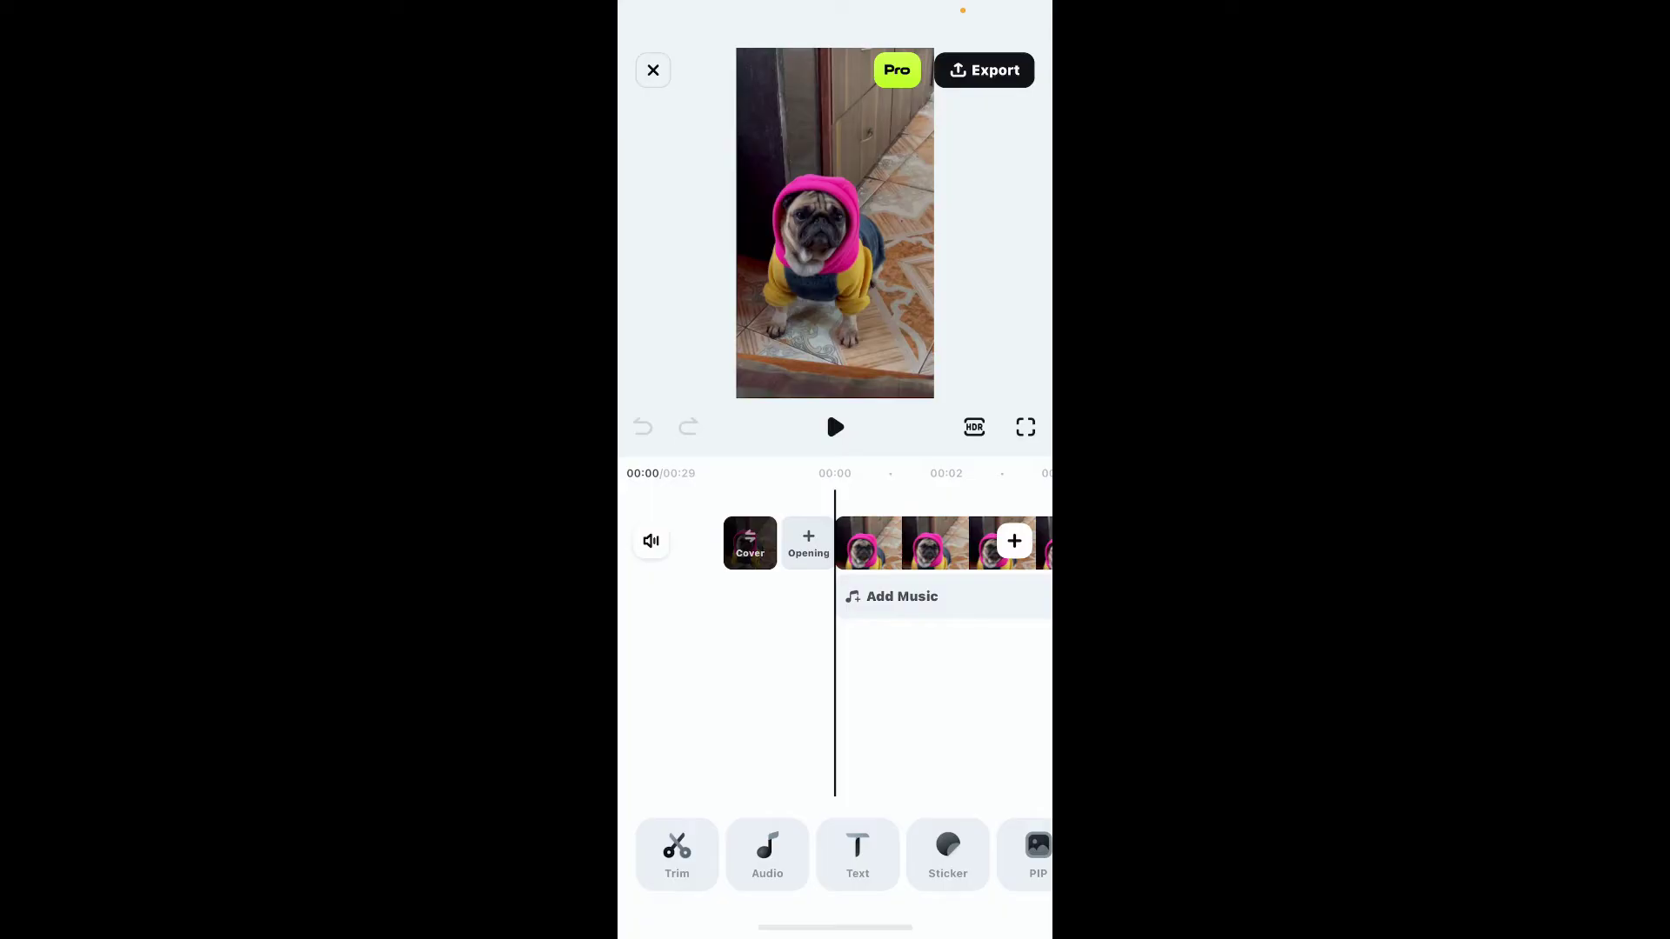
Open the Text tools and then the AI Captions settings.
click(857, 855)
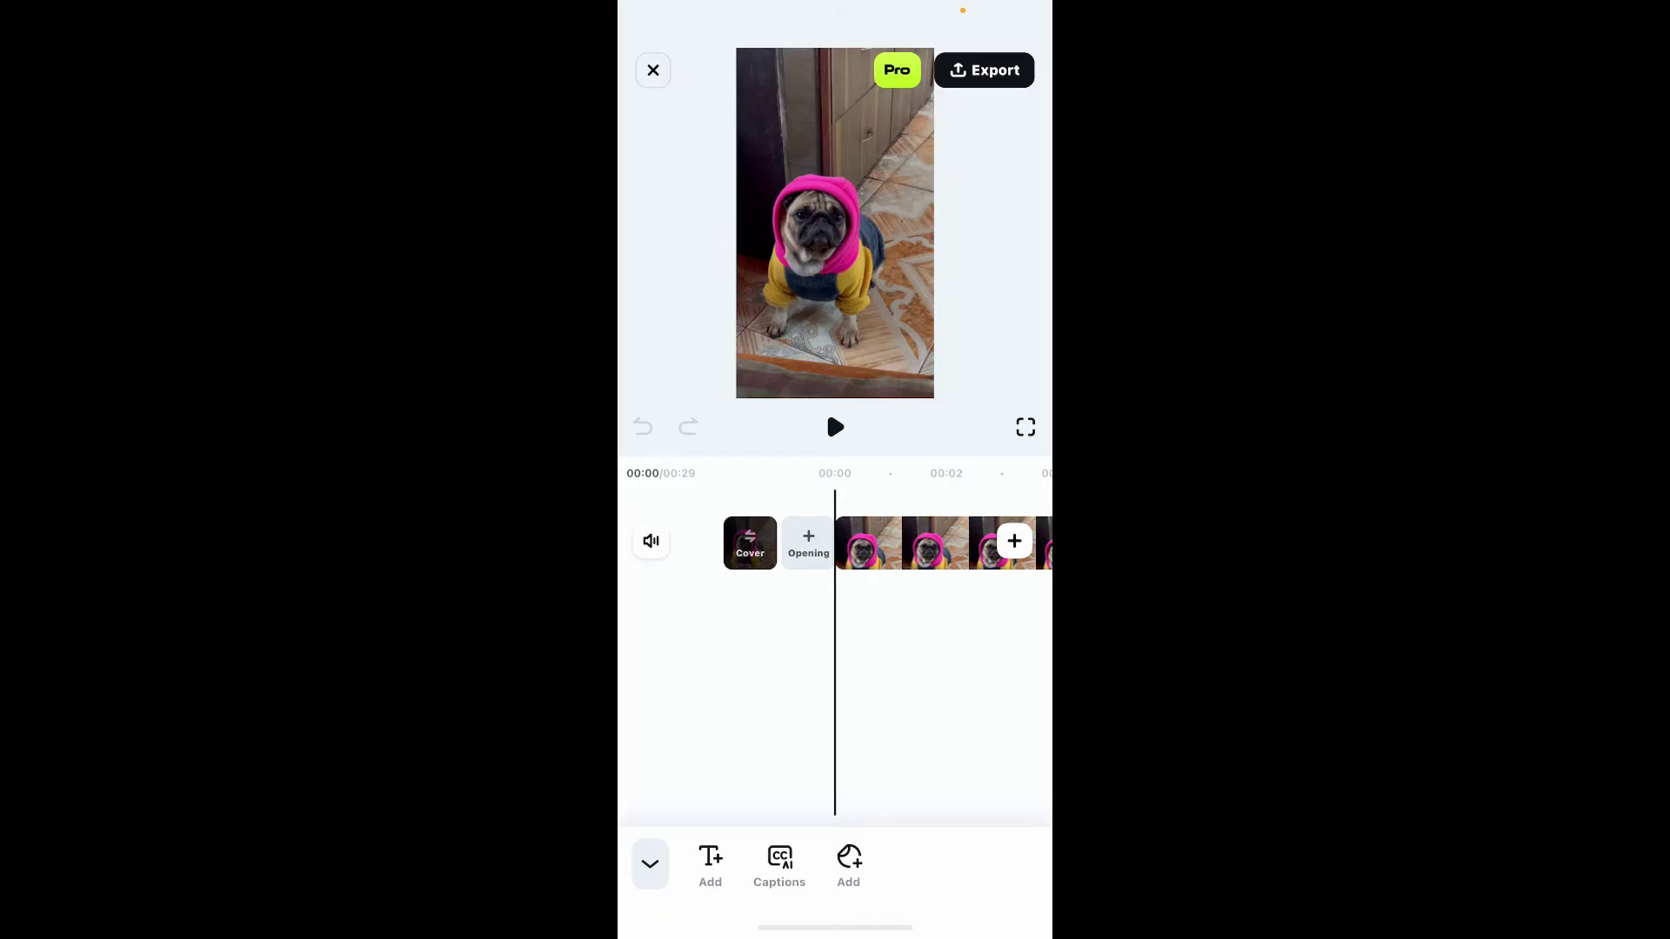
click(779, 861)
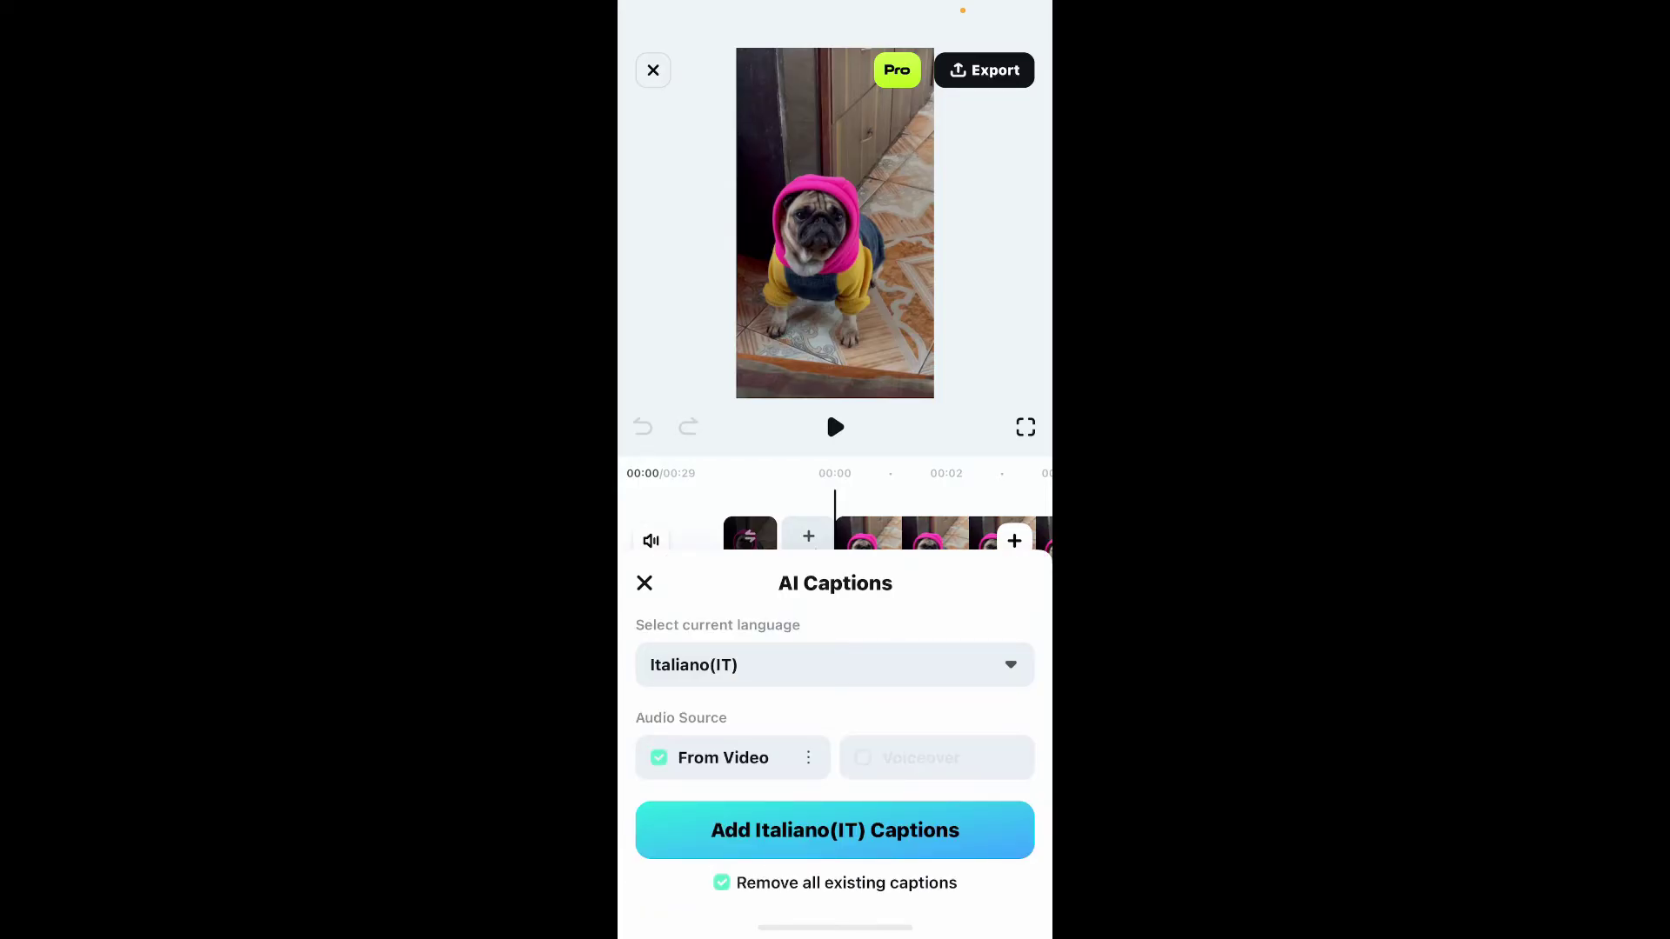
Change the caption language from Italiano(IT) to English (United States).
click(836, 665)
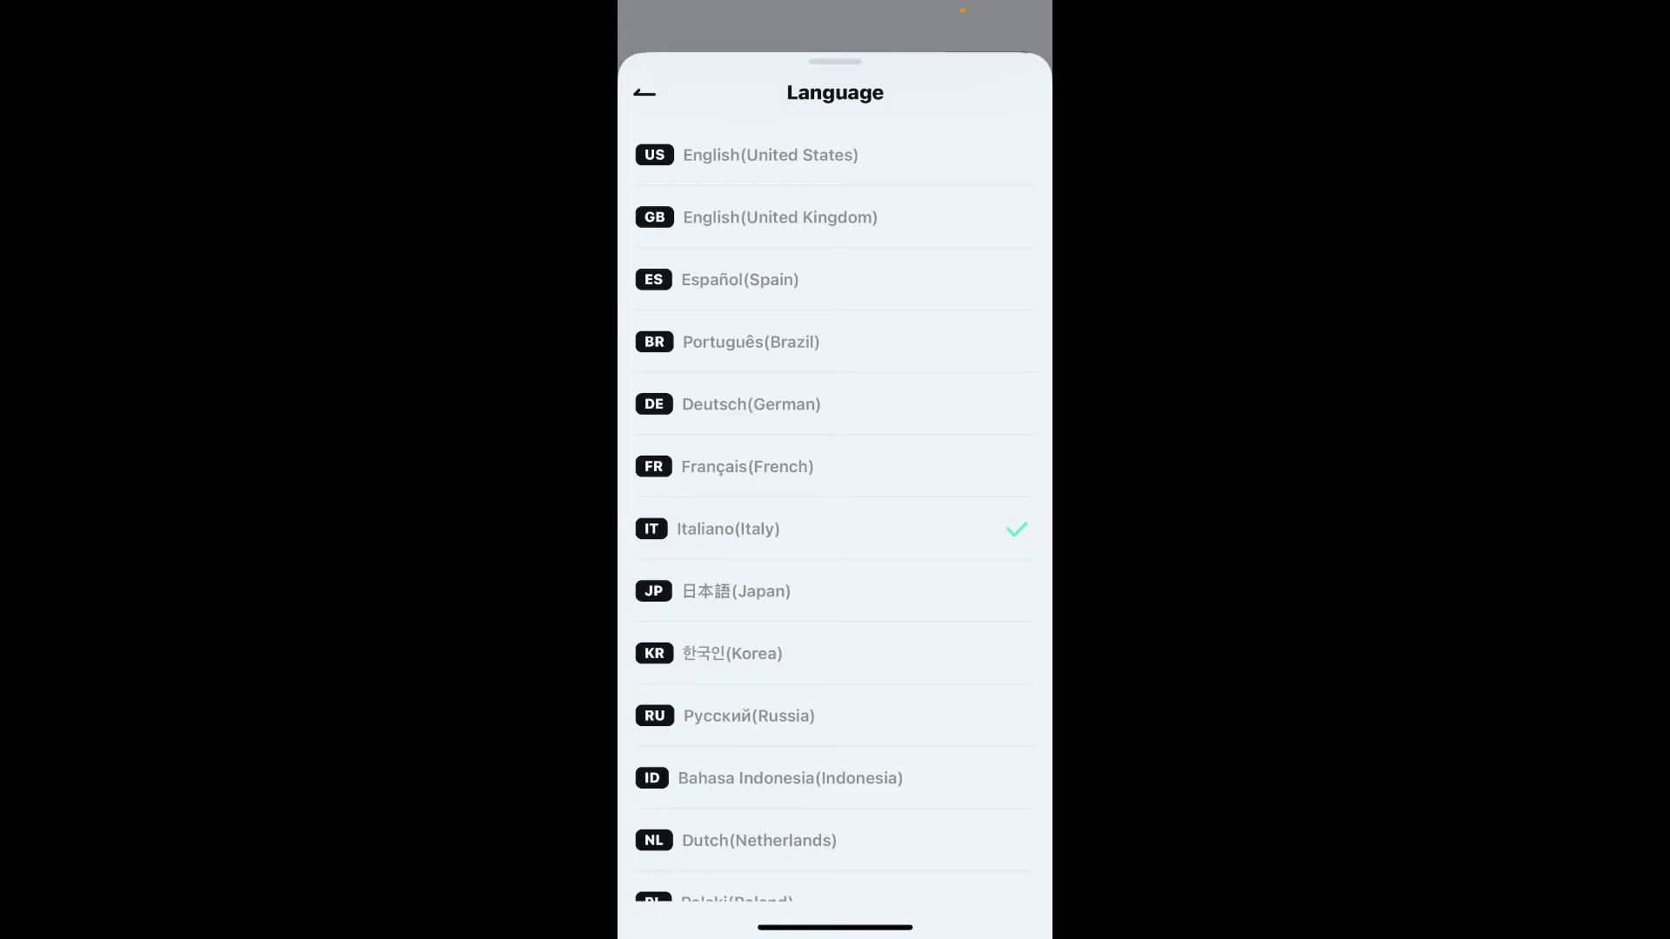
click(771, 155)
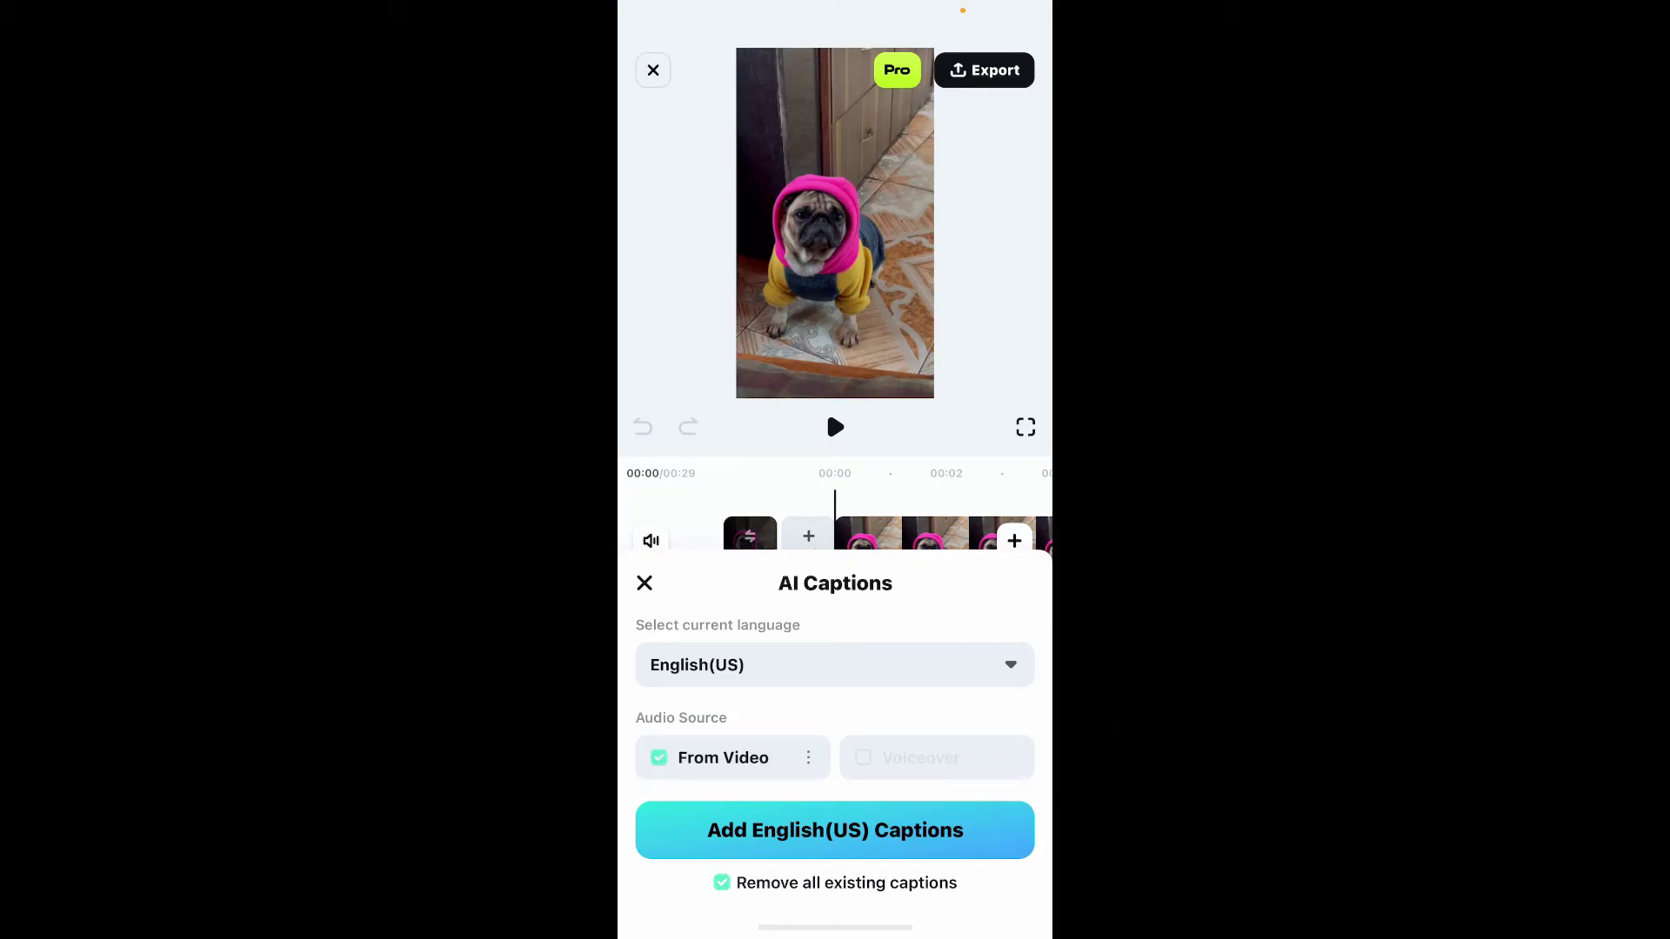
Start generating English(US) captions from the video's audio.
click(836, 829)
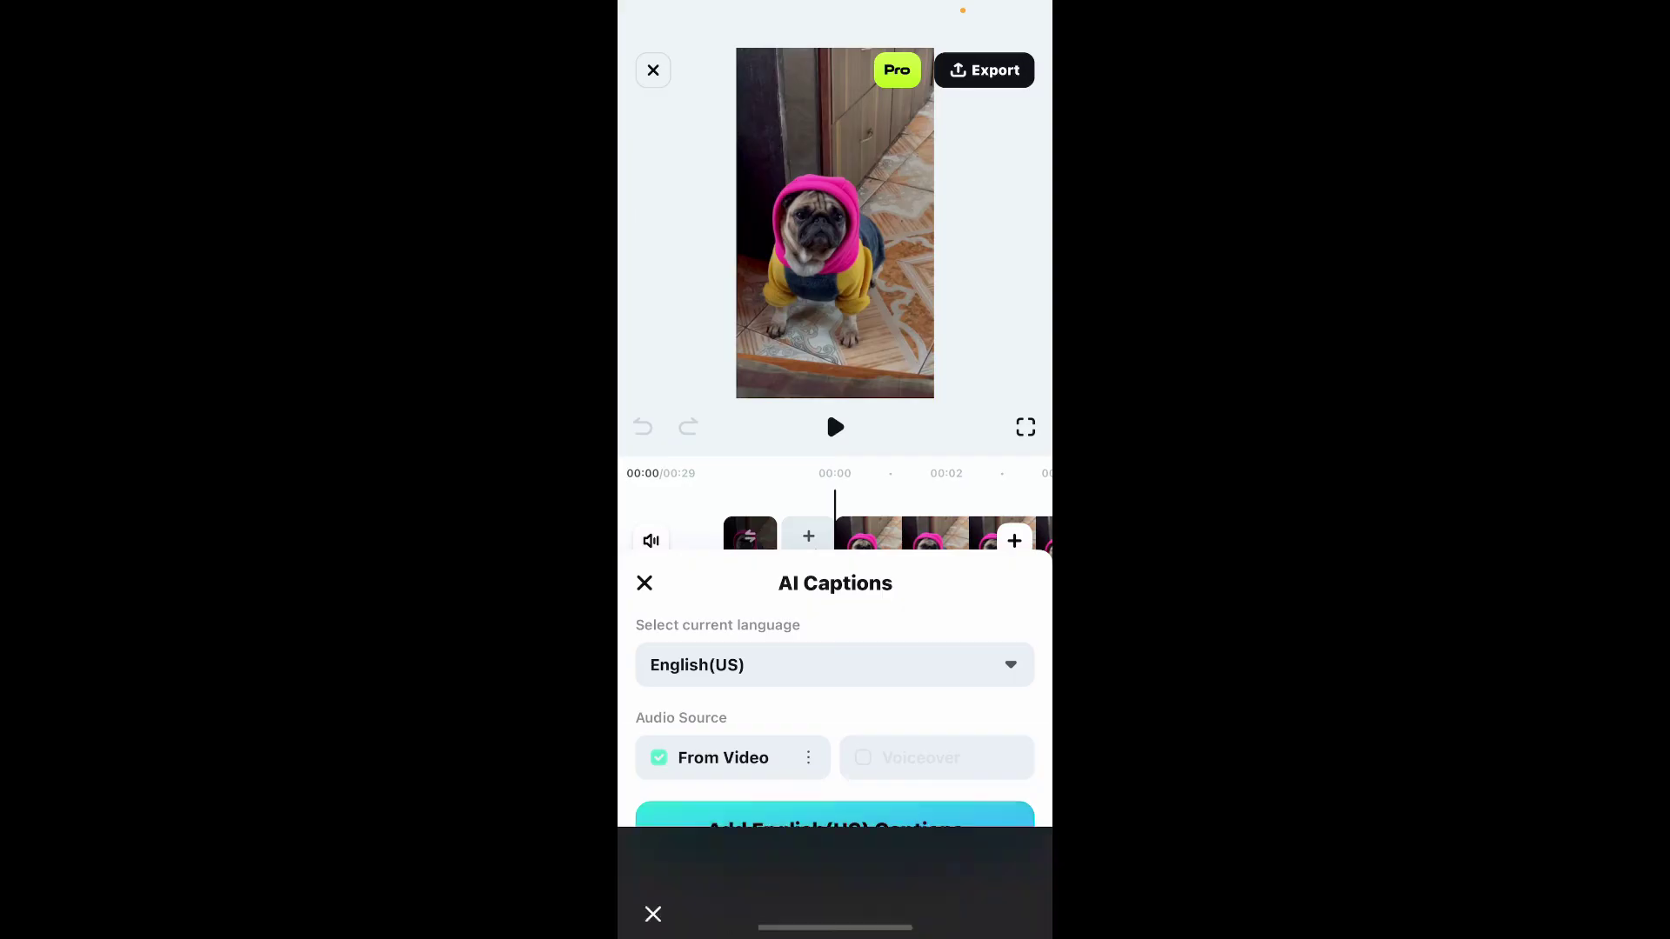